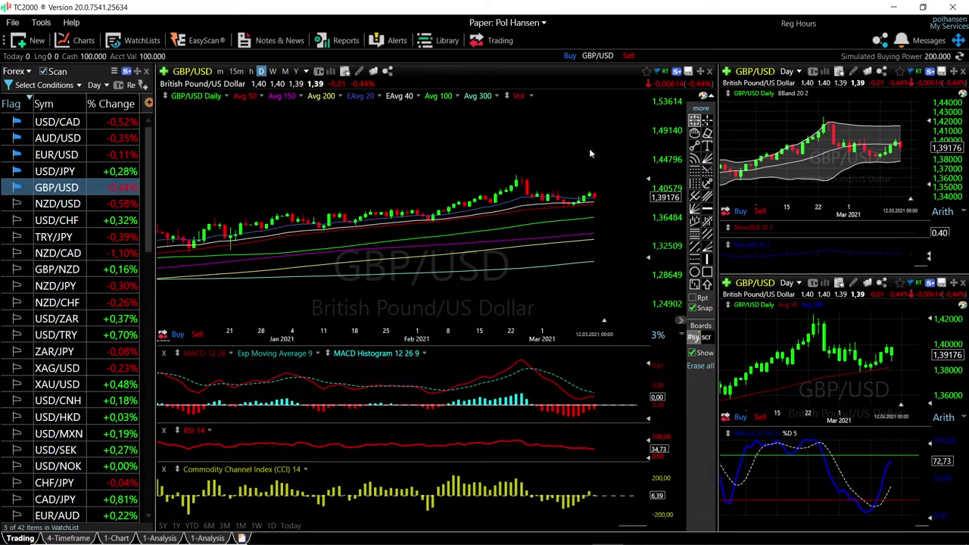
Step: Zoom into GBP/USD and draw a horizontal resistance line at the 1,42374 high
{"action": "scroll", "coordinate": [576, 203], "scroll_direction": "up", "scroll_amount": 3}
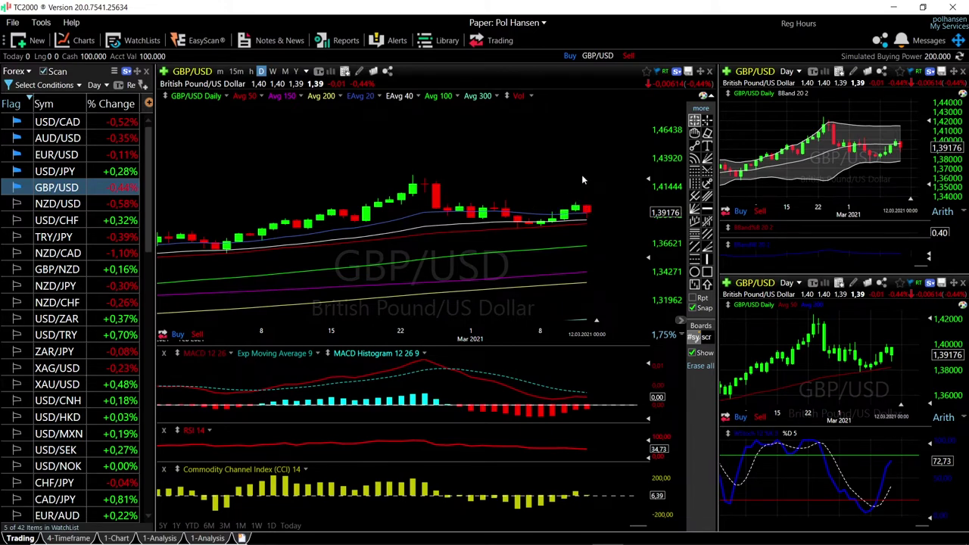
{"action": "left_click", "coordinate": [706, 208]}
{"action": "left_click", "coordinate": [412, 176]}
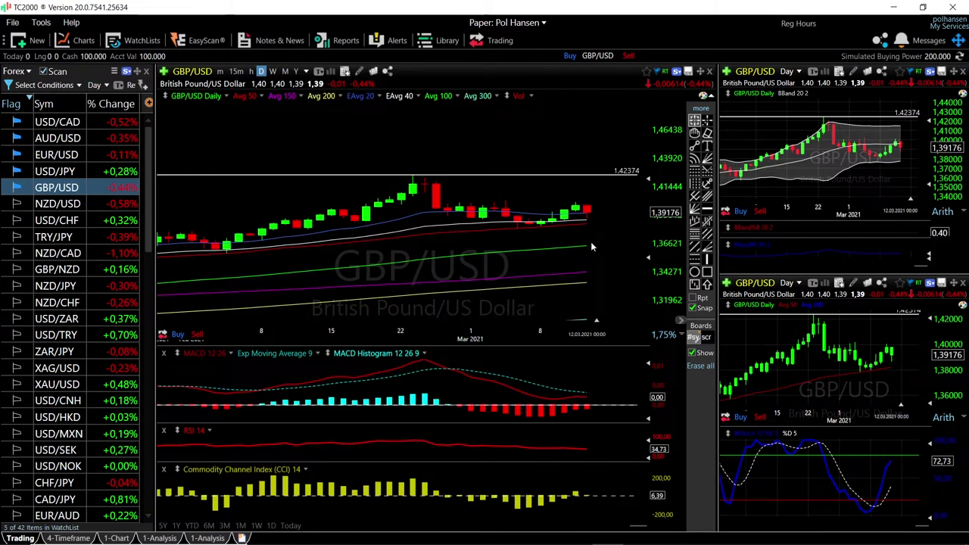
Step: Read the price values at a chart point, then switch all charts to USD/JPY
{"action": "left_click", "coordinate": [587, 246]}
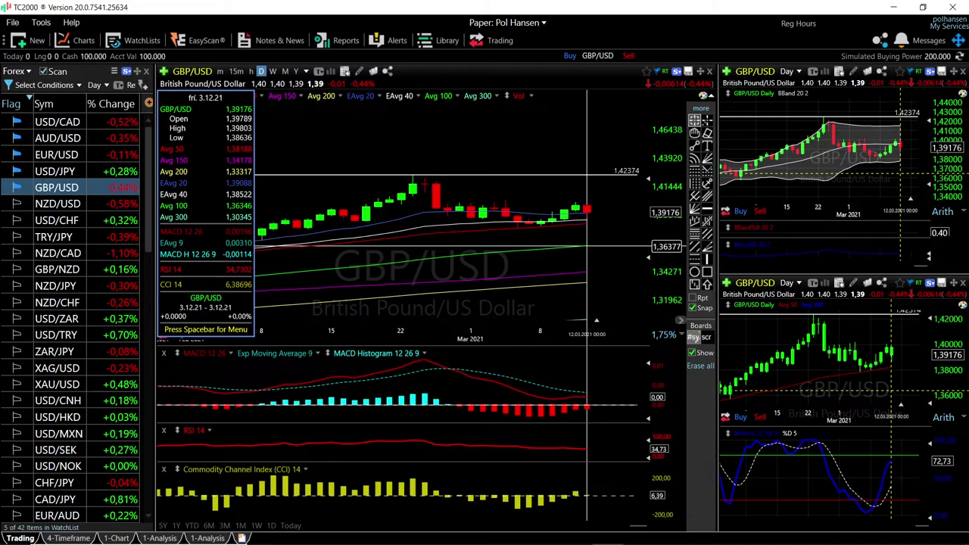
{"action": "left_click", "coordinate": [36, 173]}
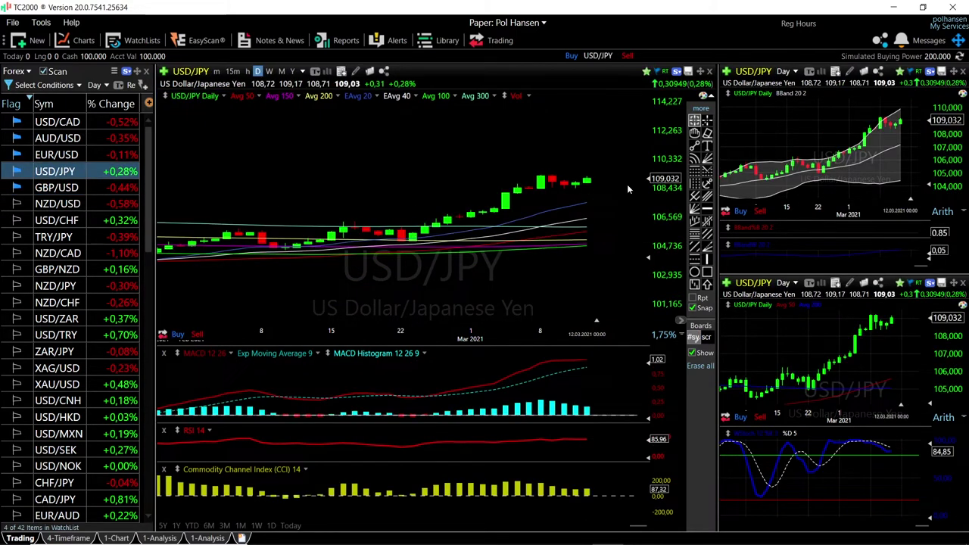
{"action": "scroll", "coordinate": [619, 189], "scroll_direction": "down", "scroll_amount": 2}
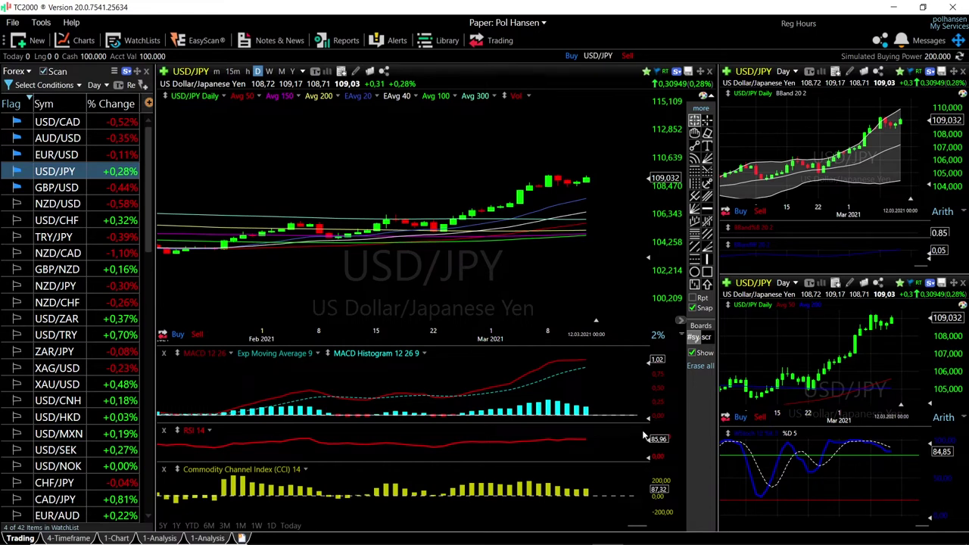
{"action": "left_click", "coordinate": [587, 196]}
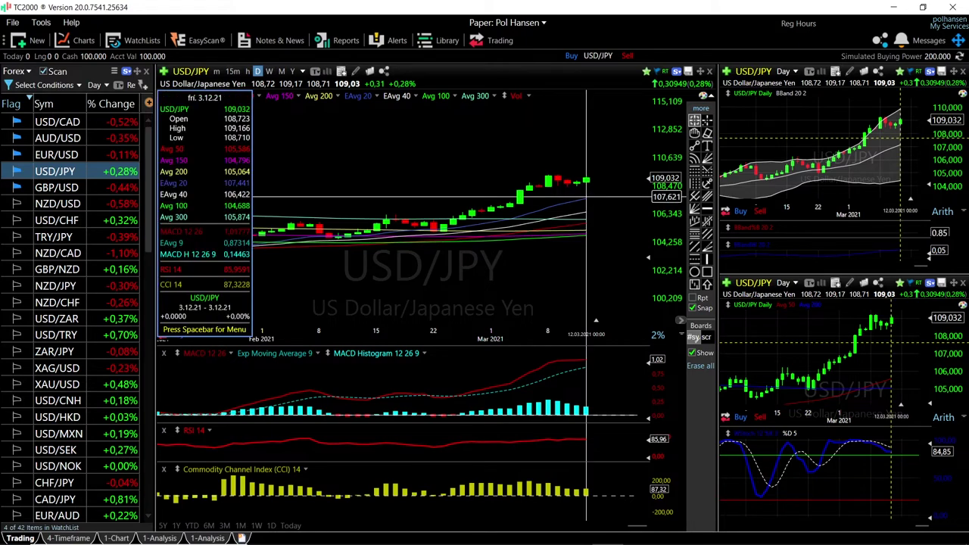
{"action": "left_click", "coordinate": [587, 197]}
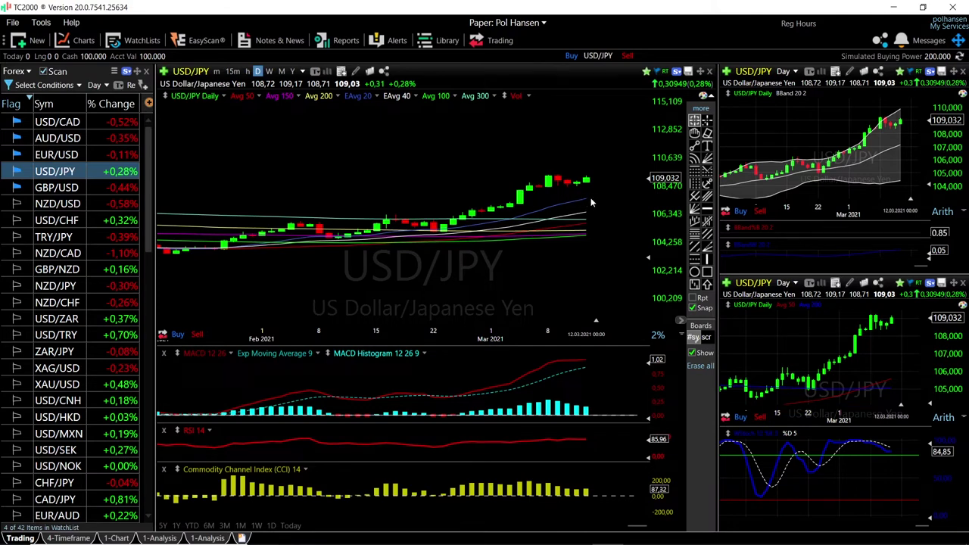
Step: Review EUR/USD zoomed in and out, then step up the watchlist to AUD/USD
{"action": "left_click", "coordinate": [67, 155]}
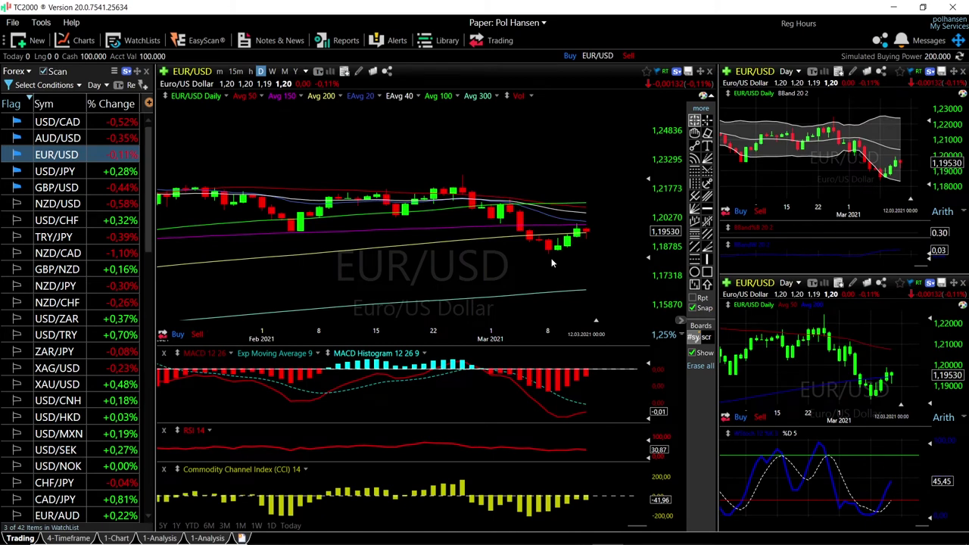
{"action": "scroll", "coordinate": [593, 231], "scroll_direction": "up", "scroll_amount": 2}
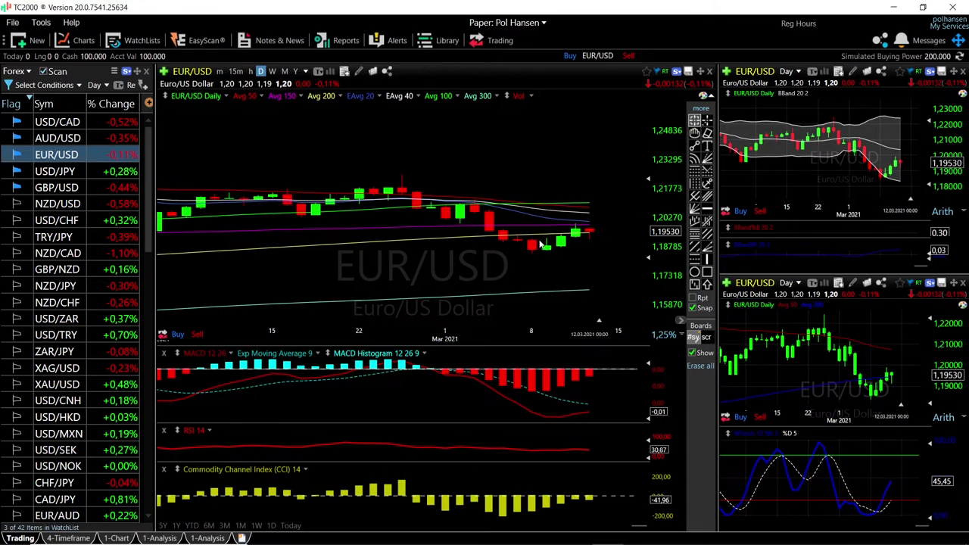
{"action": "scroll", "coordinate": [531, 250], "scroll_direction": "down", "scroll_amount": 2}
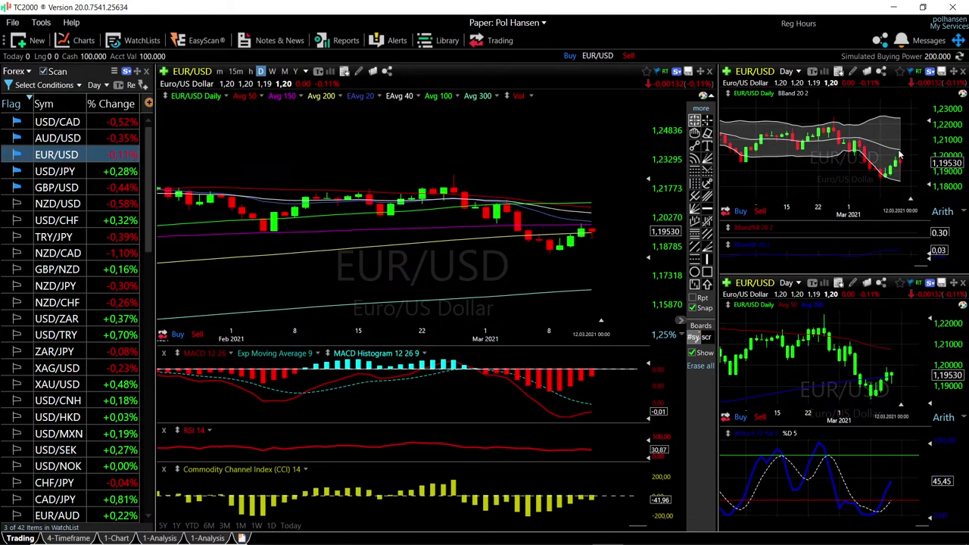
{"action": "mouse_move", "coordinate": [901, 150]}
{"action": "scroll", "coordinate": [613, 164], "scroll_direction": "down", "scroll_amount": 2}
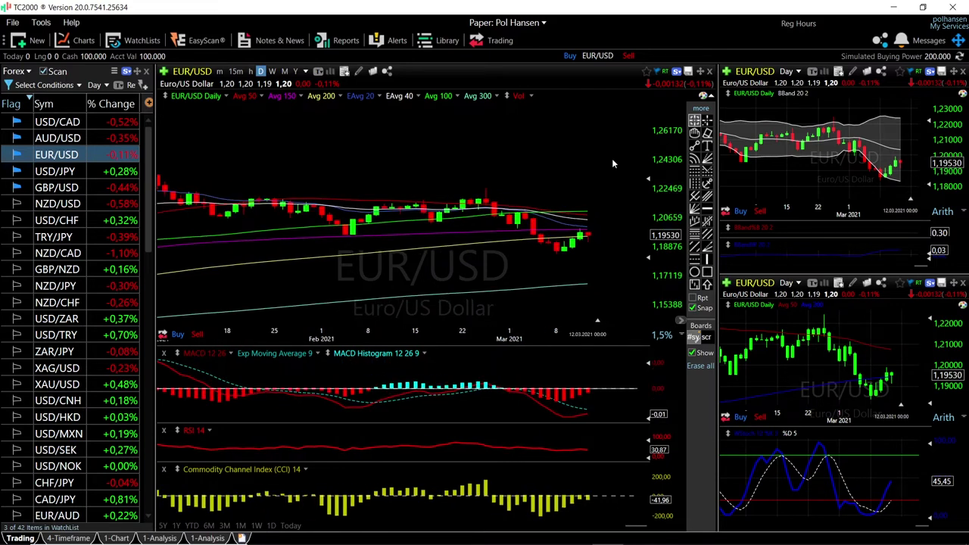
{"action": "scroll", "coordinate": [613, 163], "scroll_direction": "down", "scroll_amount": 2}
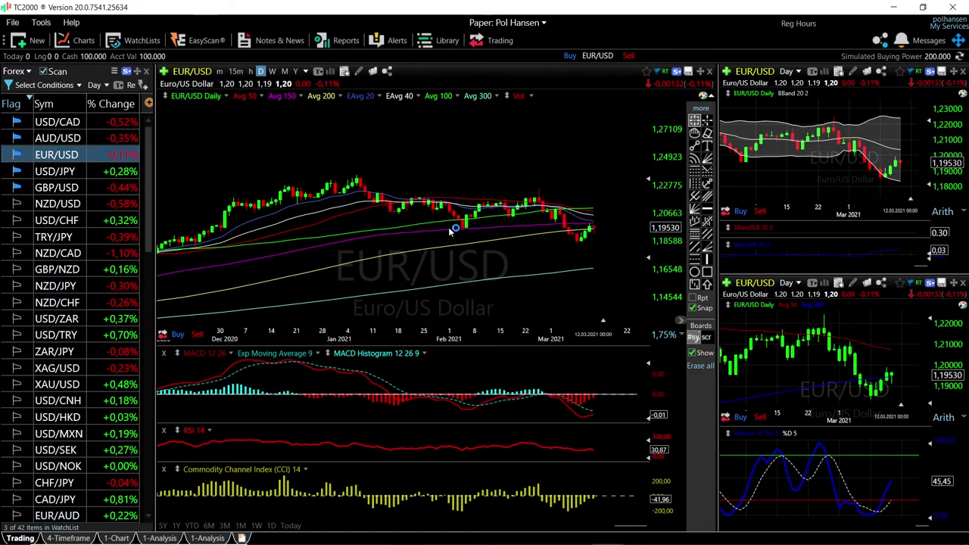
{"action": "key", "text": "Up"}
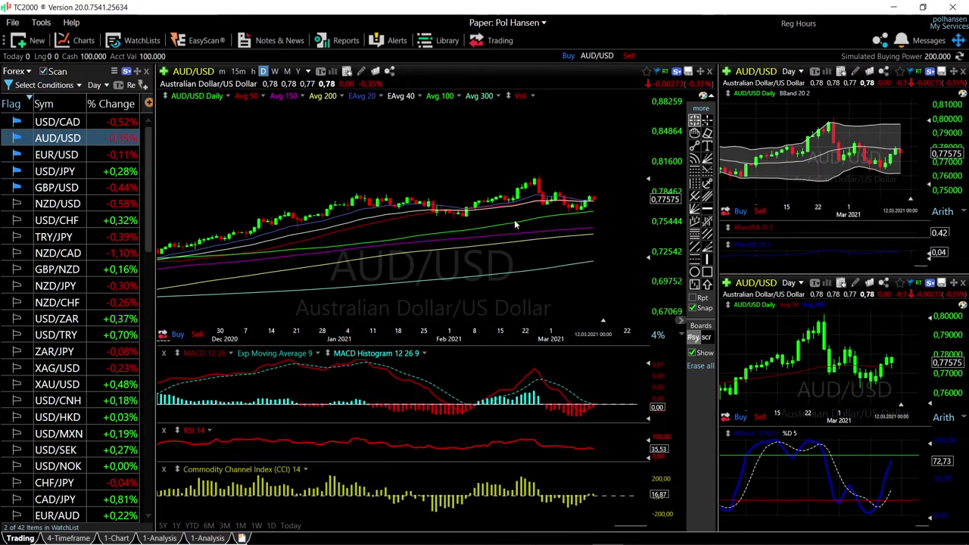
Step: Trace AUD/USD prices with the crosshair readout, then switch all charts to USD/CAD
{"action": "scroll", "coordinate": [605, 195], "scroll_direction": "up", "scroll_amount": 2}
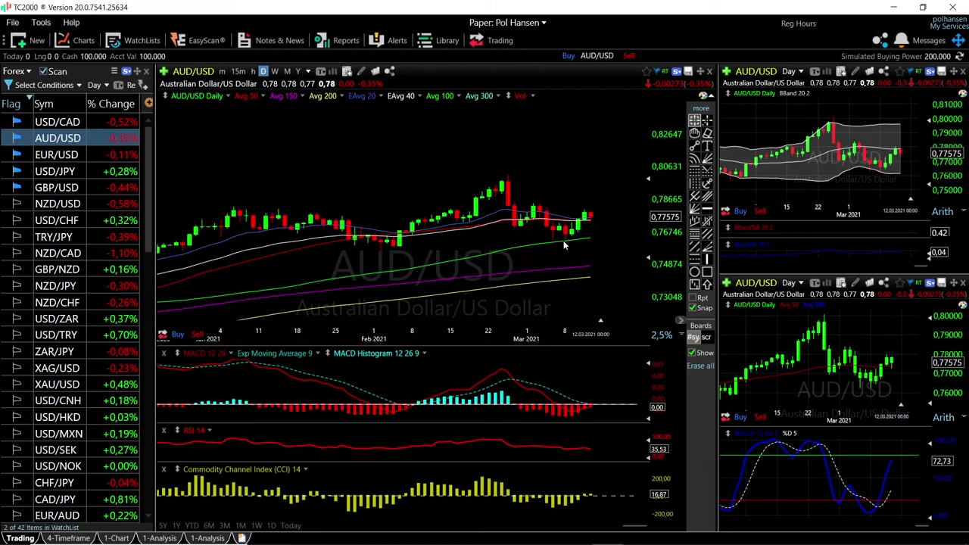
{"action": "left_click_drag", "start_coordinate": [564, 243], "coordinate": [585, 213]}
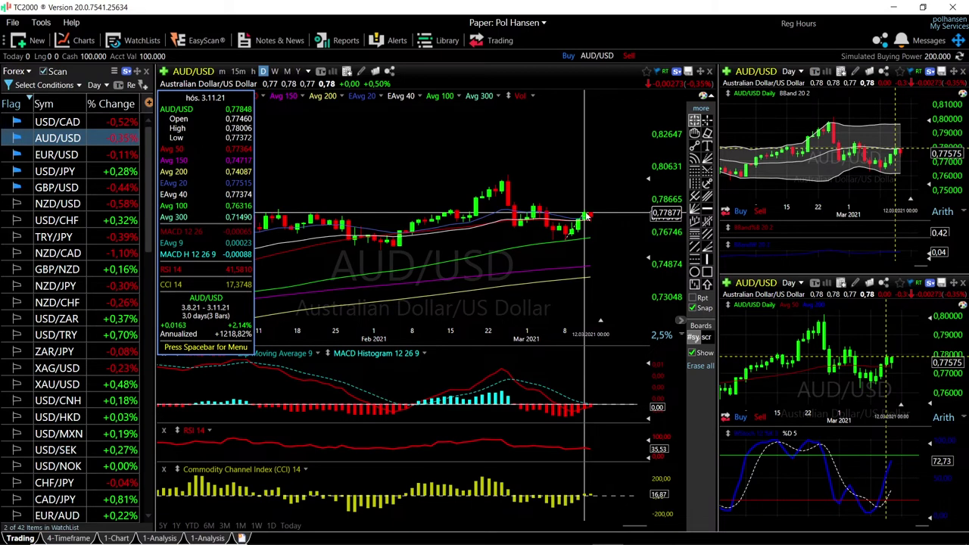
{"action": "left_click_drag", "start_coordinate": [585, 213], "coordinate": [596, 226]}
{"action": "scroll", "coordinate": [595, 222], "scroll_direction": "up", "scroll_amount": 3}
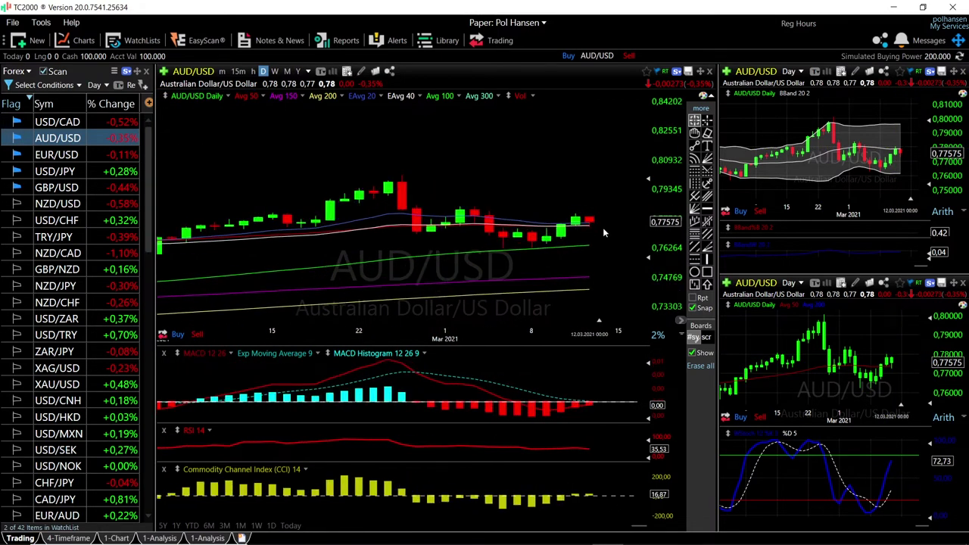
{"action": "scroll", "coordinate": [603, 231], "scroll_direction": "up", "scroll_amount": 1}
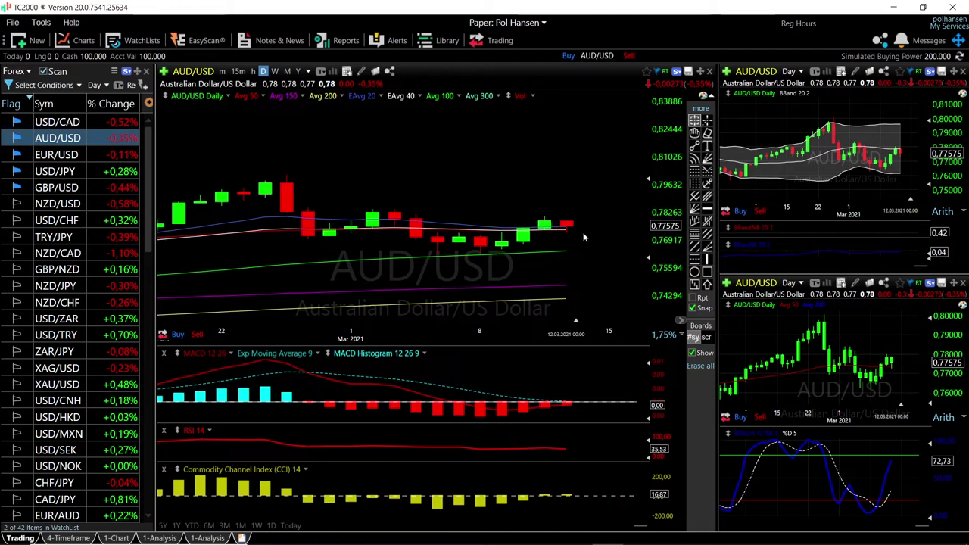
{"action": "scroll", "coordinate": [584, 238], "scroll_direction": "down", "scroll_amount": 4}
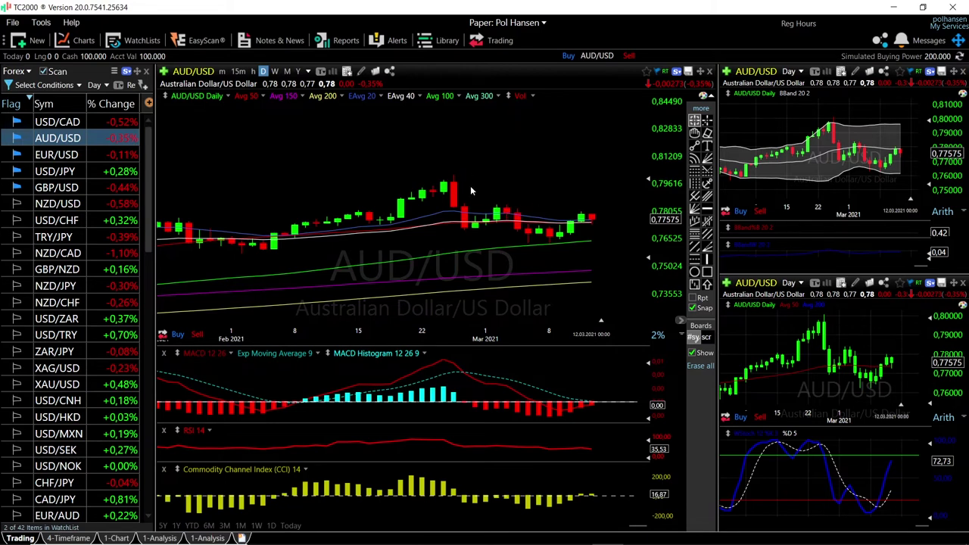
{"action": "left_click", "coordinate": [65, 122]}
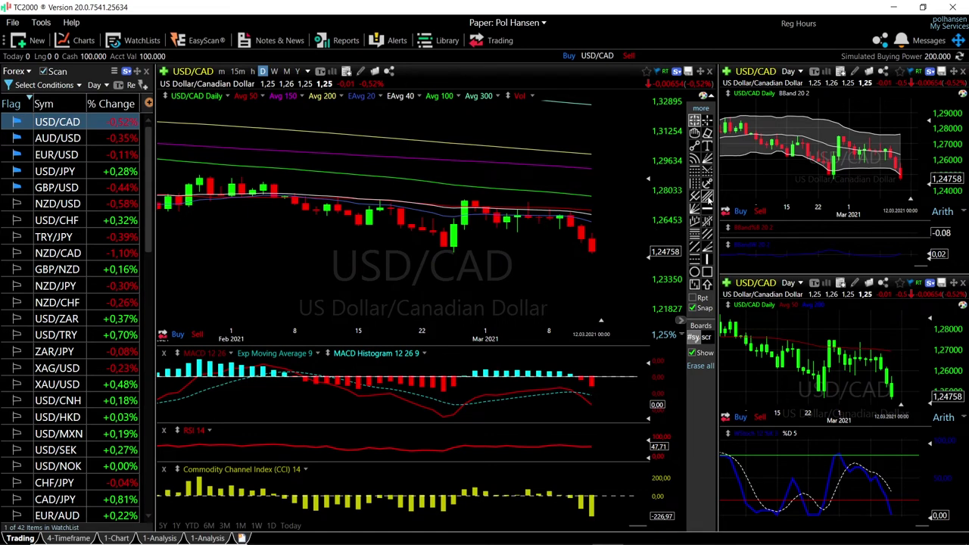
Step: Draw a horizontal support line at the 1,24682 late-February low on USD/CAD, then zoom out
{"action": "left_click", "coordinate": [708, 209]}
{"action": "left_click", "coordinate": [450, 249]}
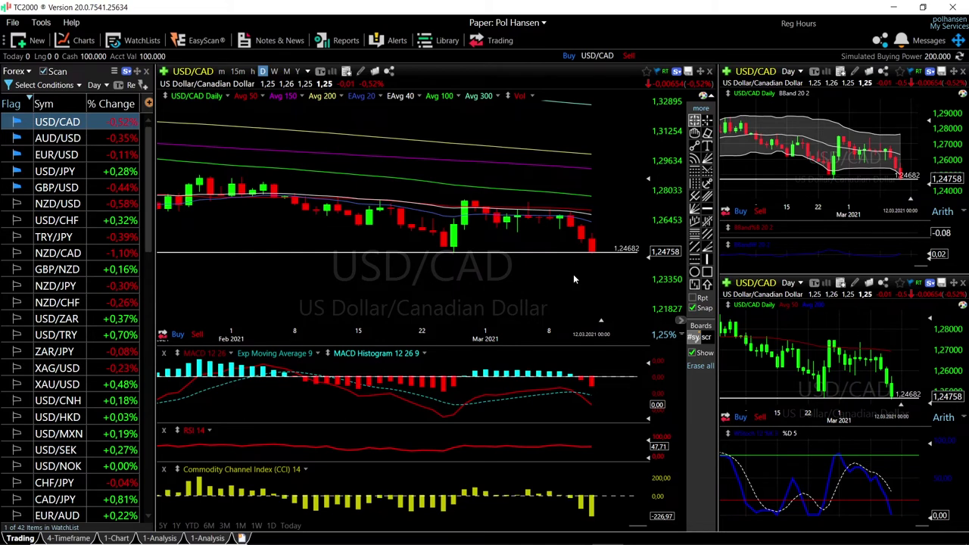
{"action": "scroll", "coordinate": [876, 184], "scroll_direction": "down", "scroll_amount": 3}
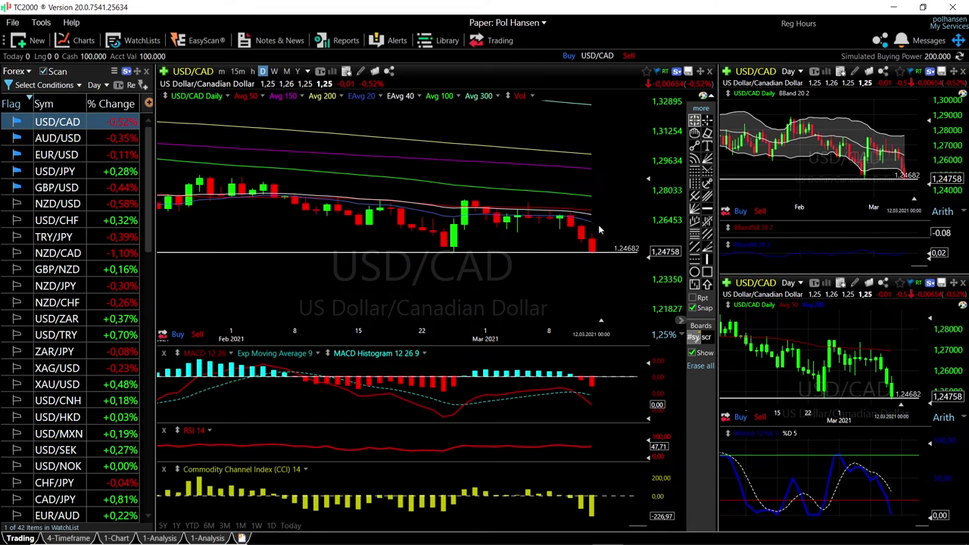
{"action": "scroll", "coordinate": [615, 295], "scroll_direction": "down", "scroll_amount": 3}
{"action": "scroll", "coordinate": [314, 230], "scroll_direction": "down", "scroll_amount": 2}
{"action": "scroll", "coordinate": [279, 209], "scroll_direction": "down", "scroll_amount": 1}
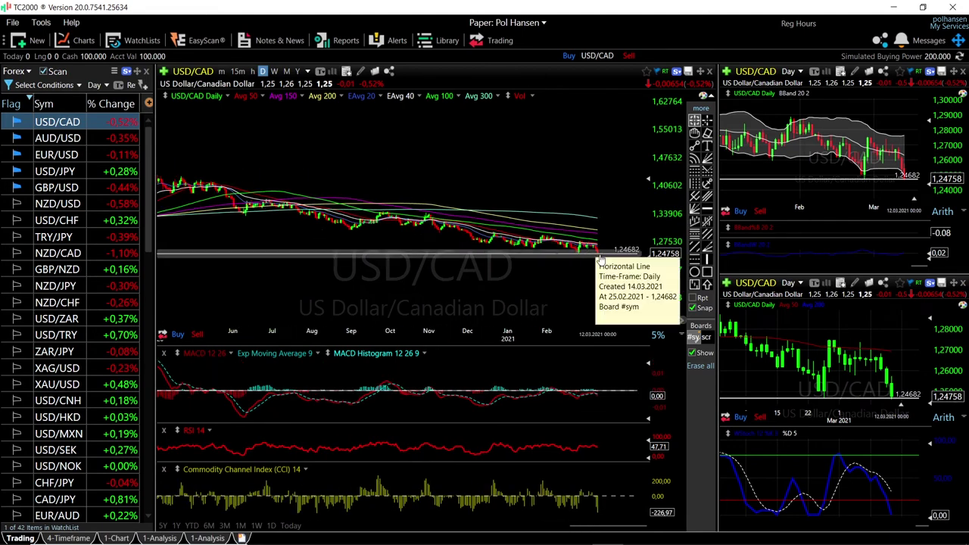
Step: Erase the 1,24682 horizontal line from USD/CAD and return to the arrow tool
{"action": "scroll", "coordinate": [574, 290], "scroll_direction": "up", "scroll_amount": 3}
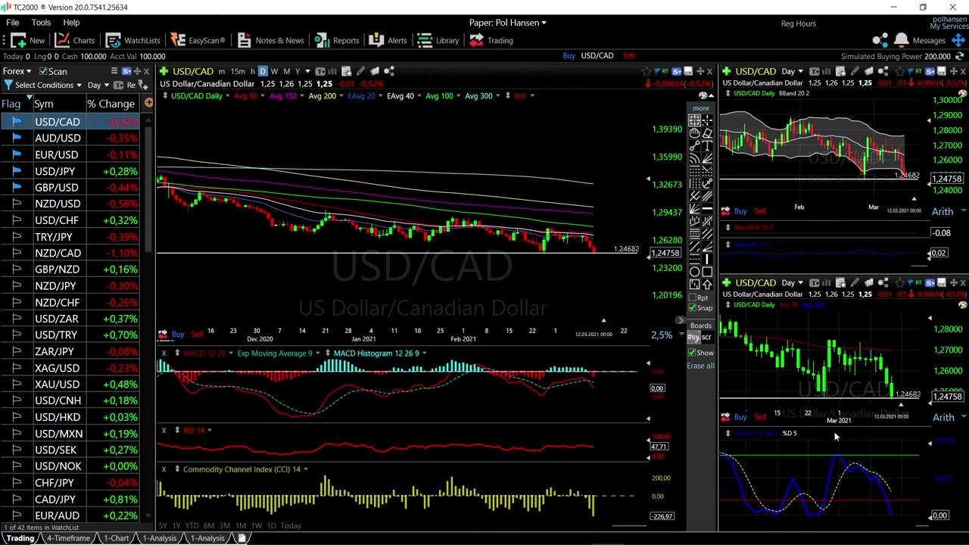
{"action": "scroll", "coordinate": [577, 287], "scroll_direction": "up", "scroll_amount": 2}
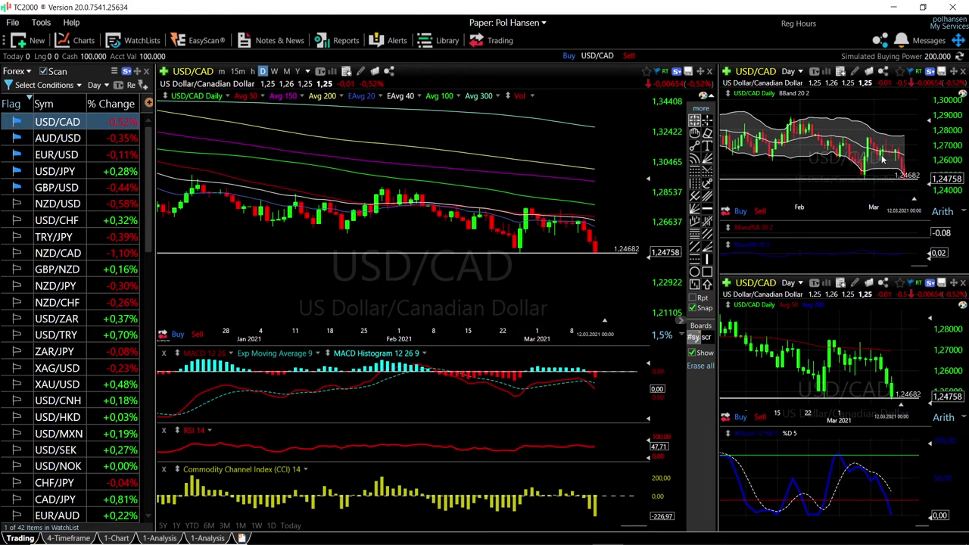
{"action": "left_click", "coordinate": [708, 133]}
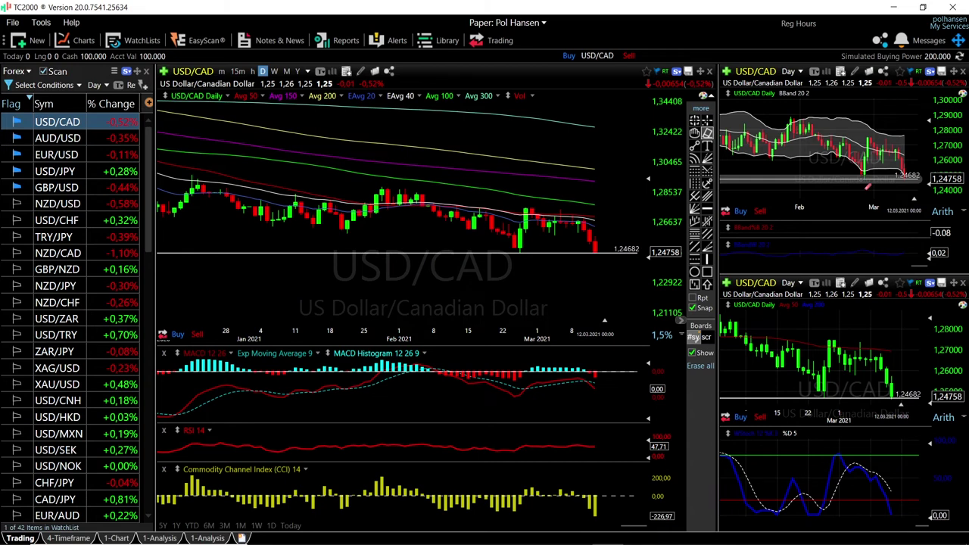
{"action": "left_click", "coordinate": [694, 120]}
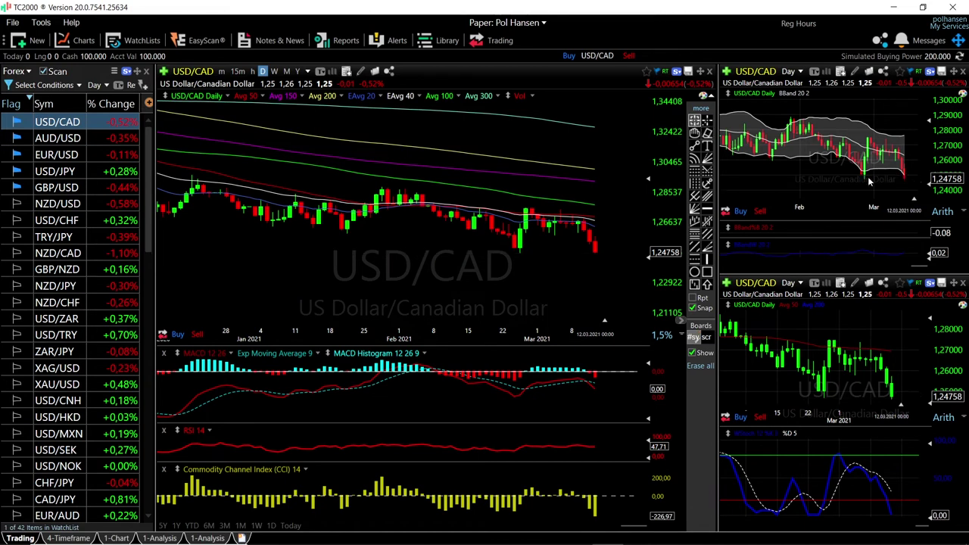
{"action": "mouse_move", "coordinate": [869, 138]}
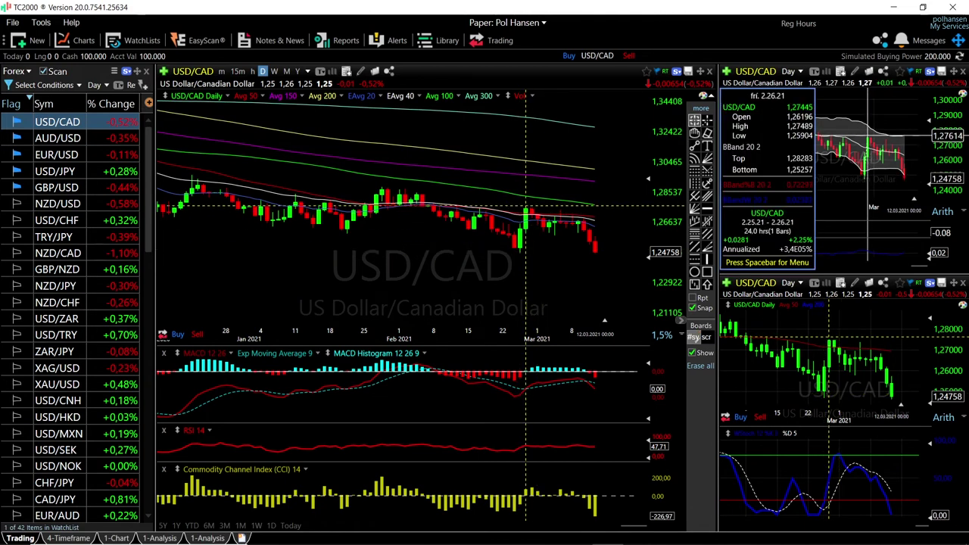